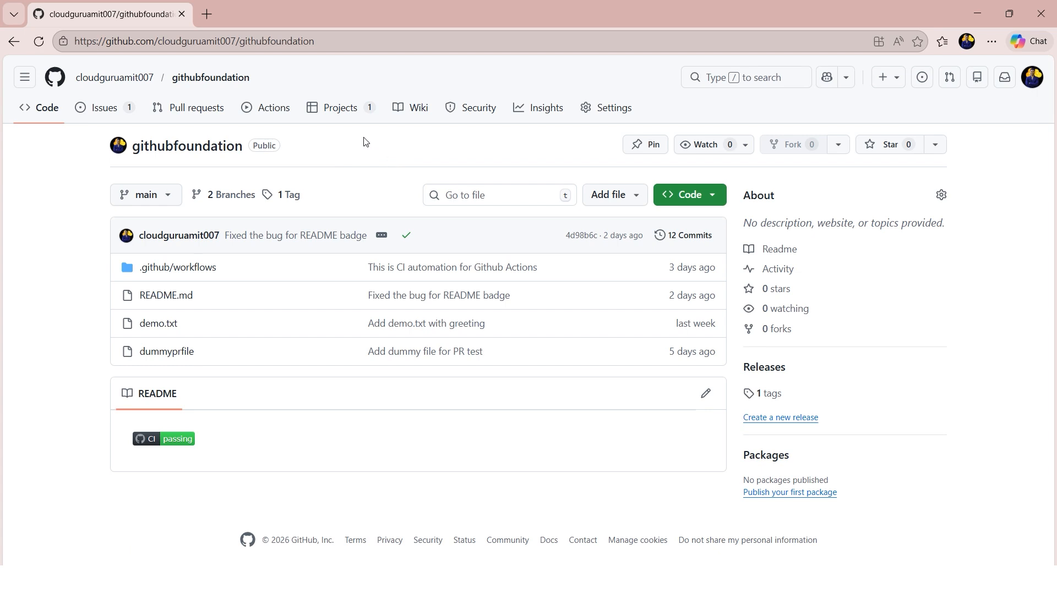
# Start a new project from the githubfoundation repository's projects list, using the featured Kanban template
pyautogui.click(339, 113)
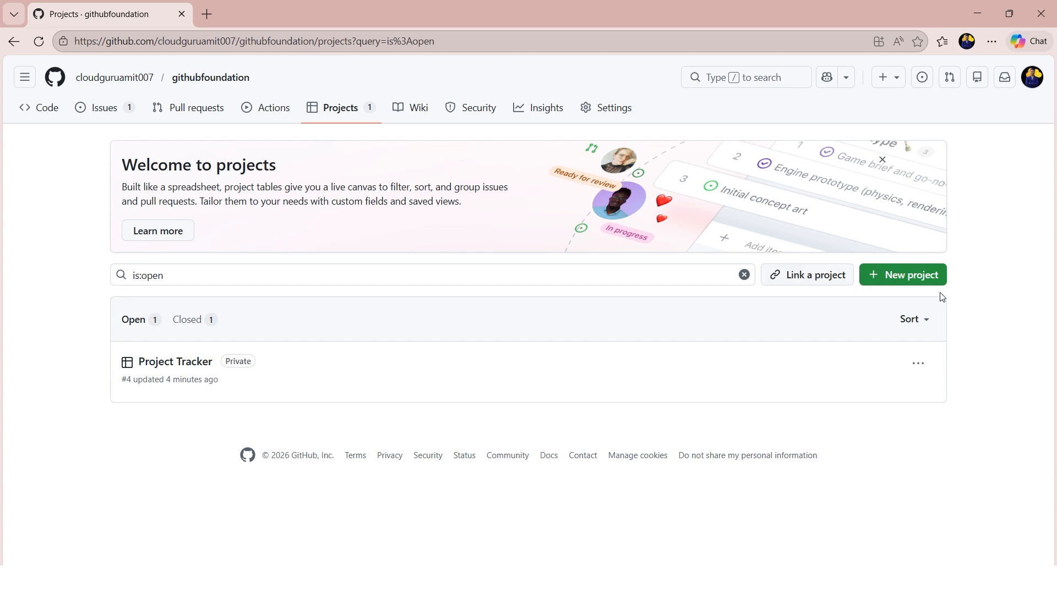
pyautogui.click(928, 276)
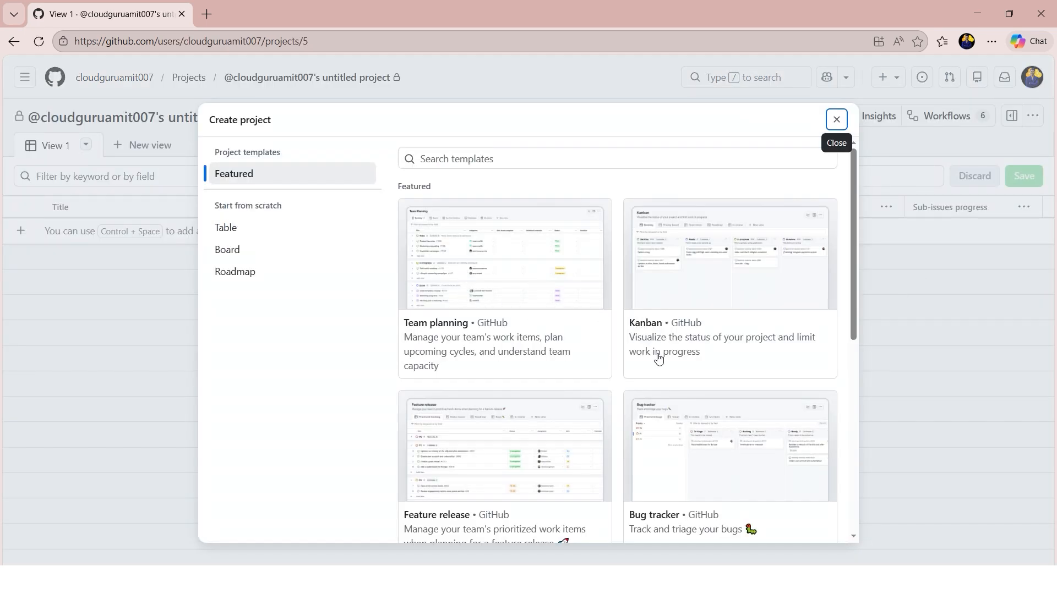
pyautogui.moveTo(851, 303); pyautogui.dragTo(848, 369)
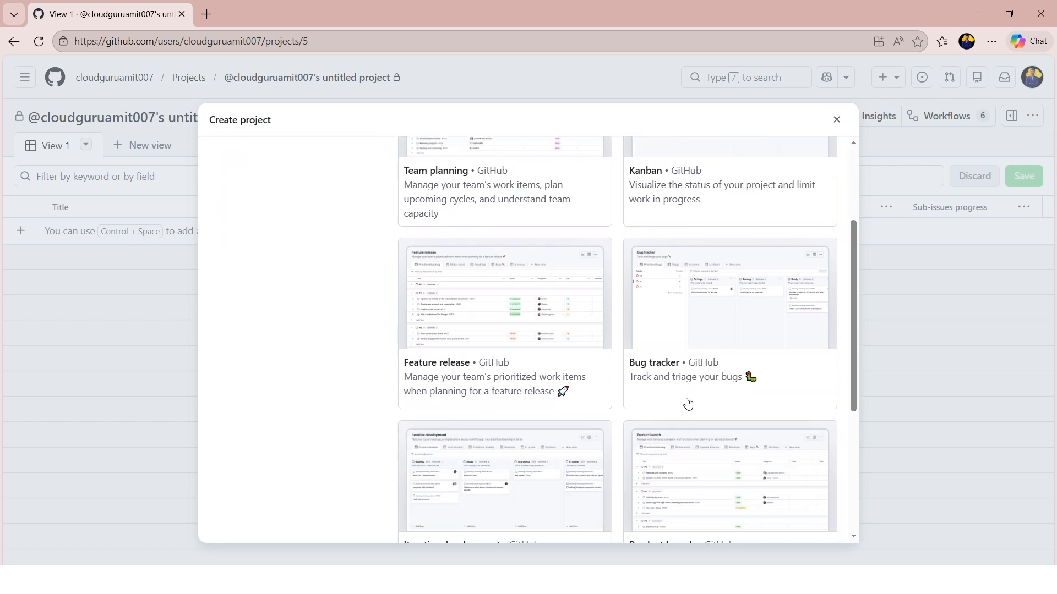
pyautogui.moveTo(853, 401); pyautogui.dragTo(849, 508)
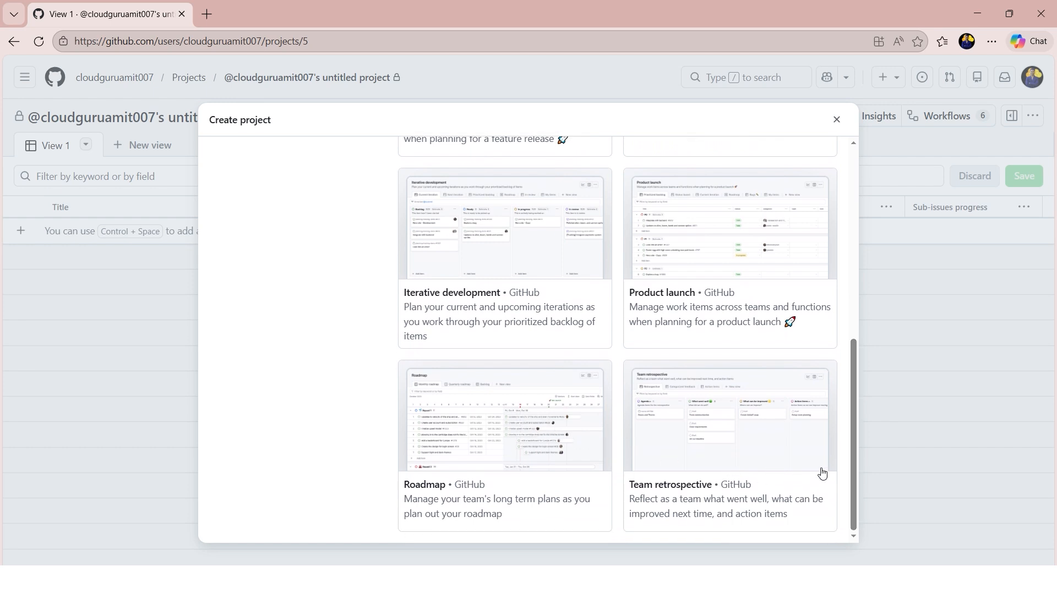
pyautogui.moveTo(854, 463); pyautogui.dragTo(860, 262)
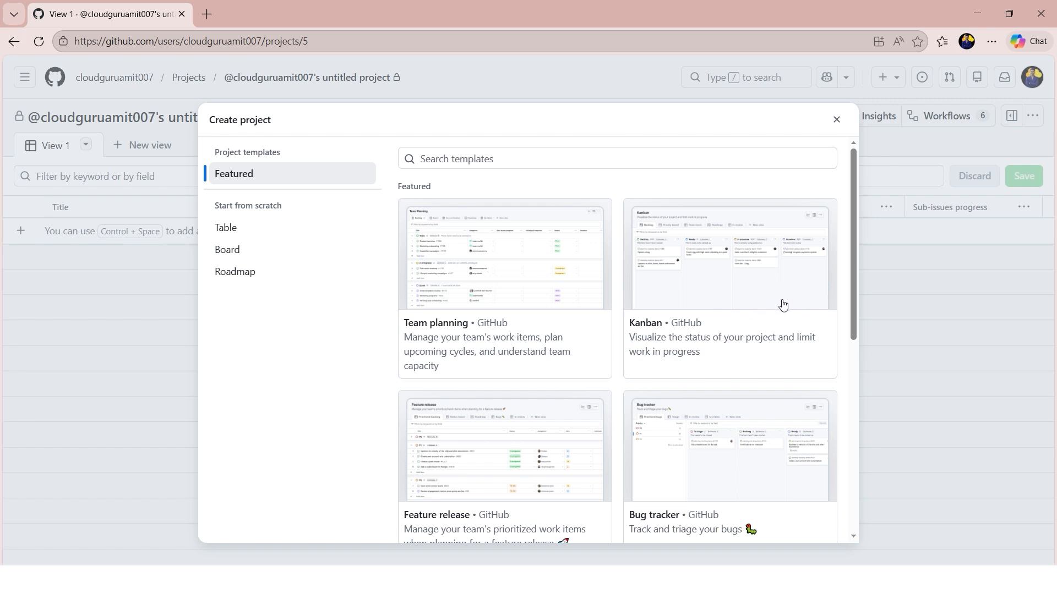
pyautogui.click(759, 276)
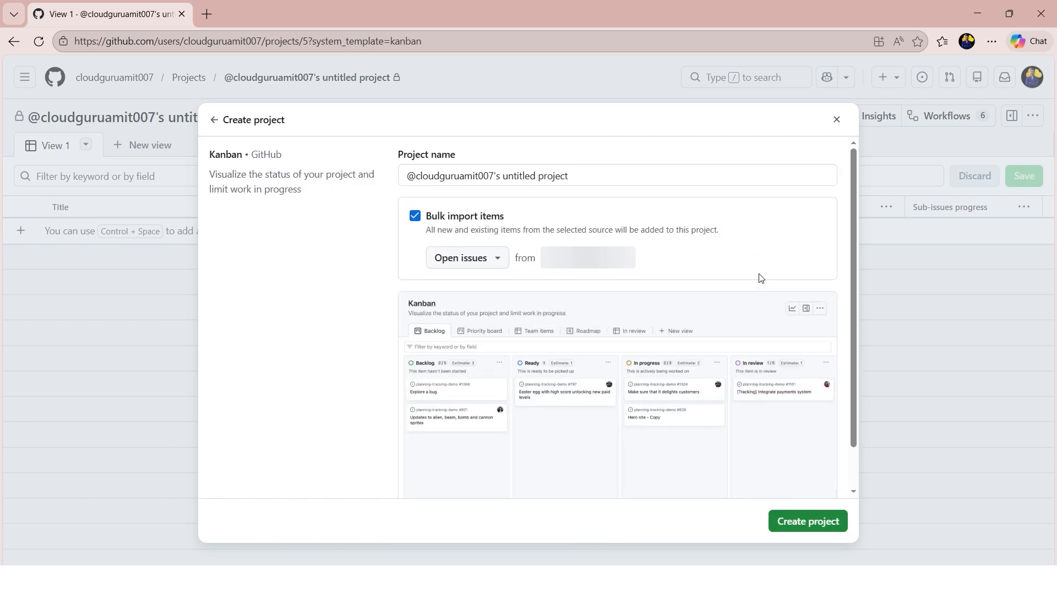
# Name the project Cloud Project Tracker and try to create it with open issues bulk imported from githubfoundation
pyautogui.click(558, 179)
pyautogui.hotkey('ctrl', 'a')
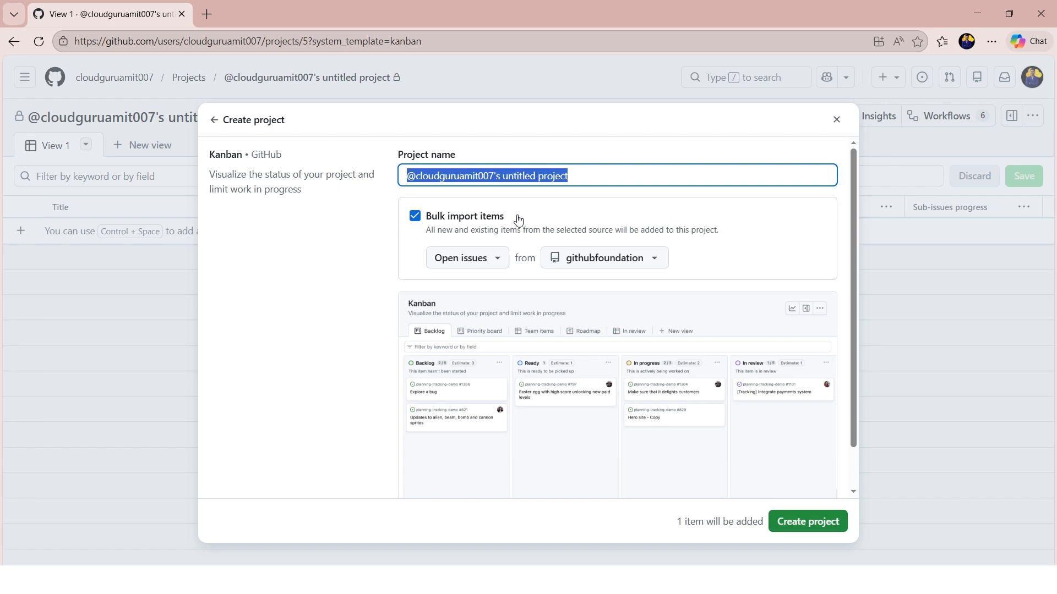
pyautogui.write('Cloud Pr')
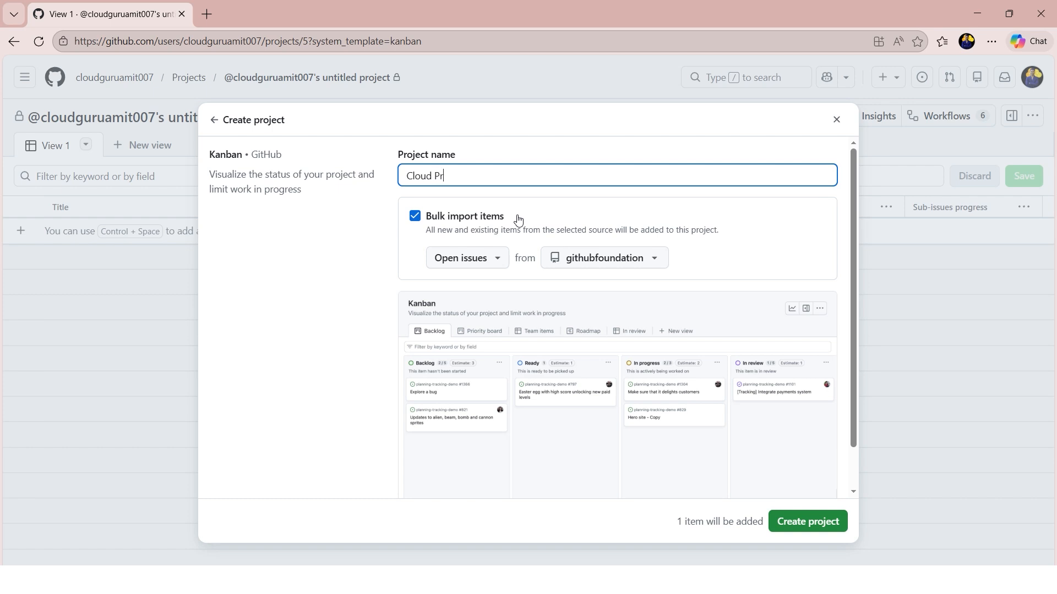
pyautogui.write('oject Tracker')
pyautogui.click(814, 523)
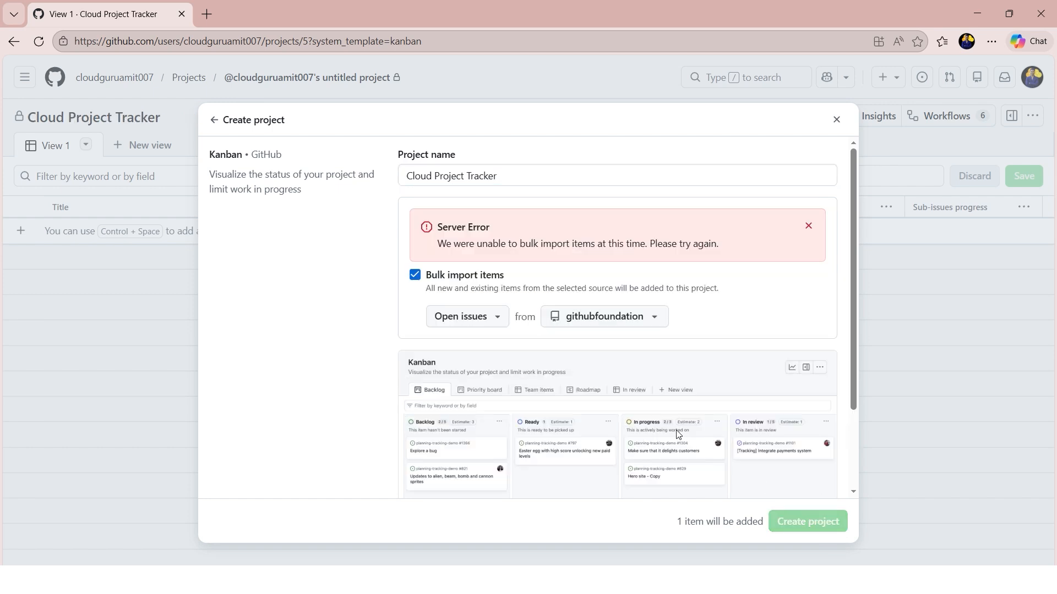
# Dismiss the import error and create the Kanban project with bulk import of items turned off
pyautogui.click(809, 227)
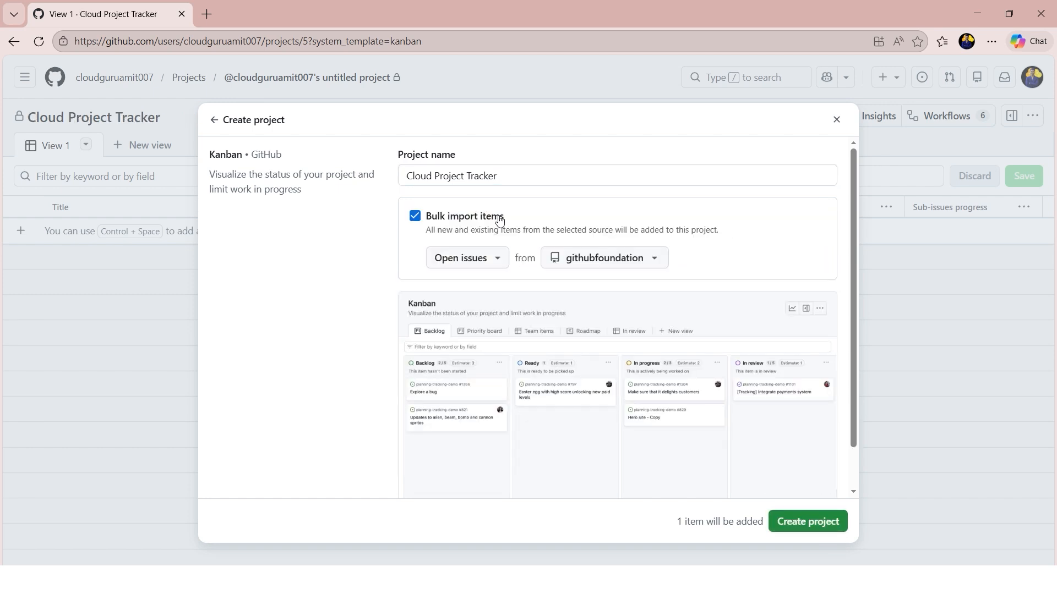
pyautogui.click(415, 218)
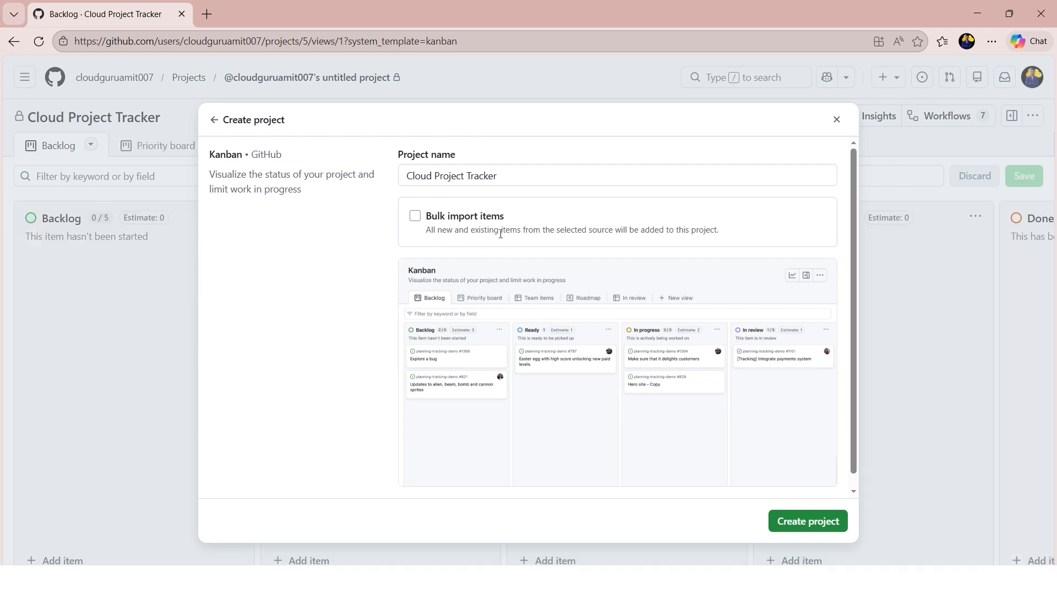
pyautogui.click(824, 523)
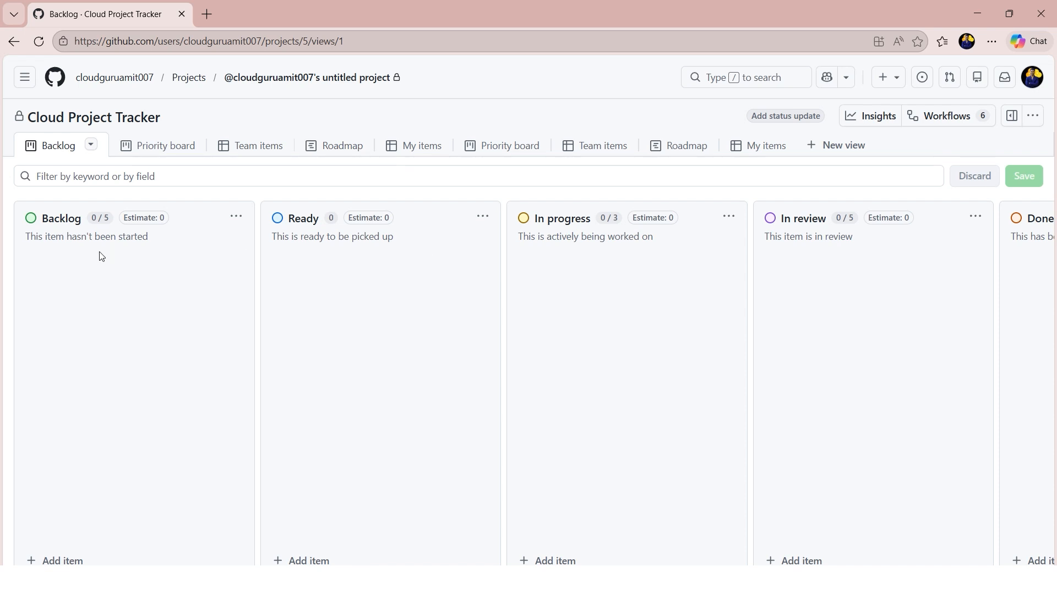
# Add an item titled Create Dashboard to the Backlog column as a new issue
pyautogui.moveTo(520, 578)
pyautogui.mouseDown()
pyautogui.moveTo(644, 578)
pyautogui.moveTo(519, 564)
pyautogui.mouseUp()
pyautogui.click(69, 561)
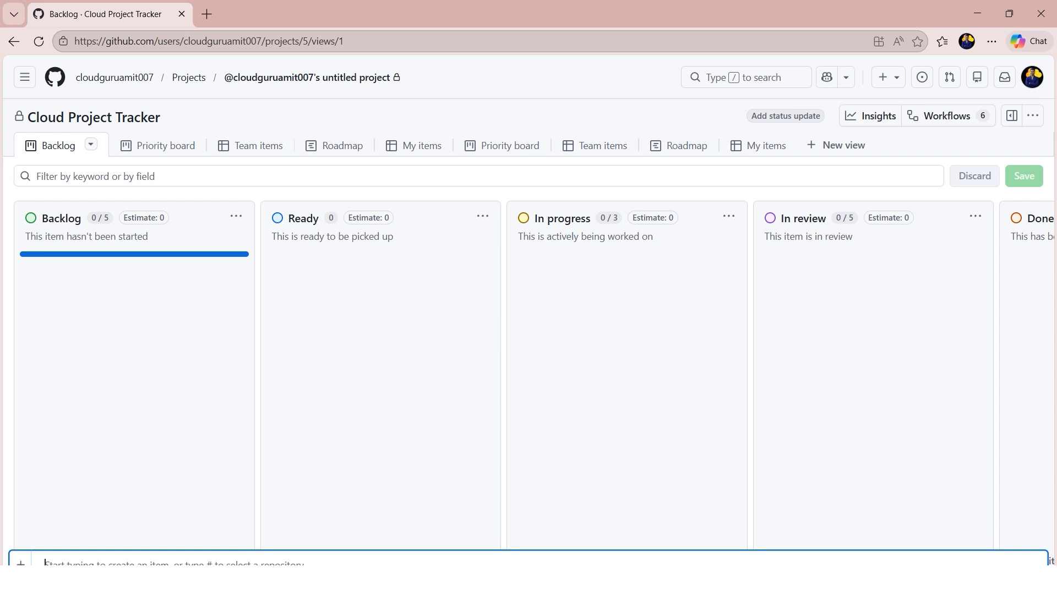
pyautogui.write('Cra')
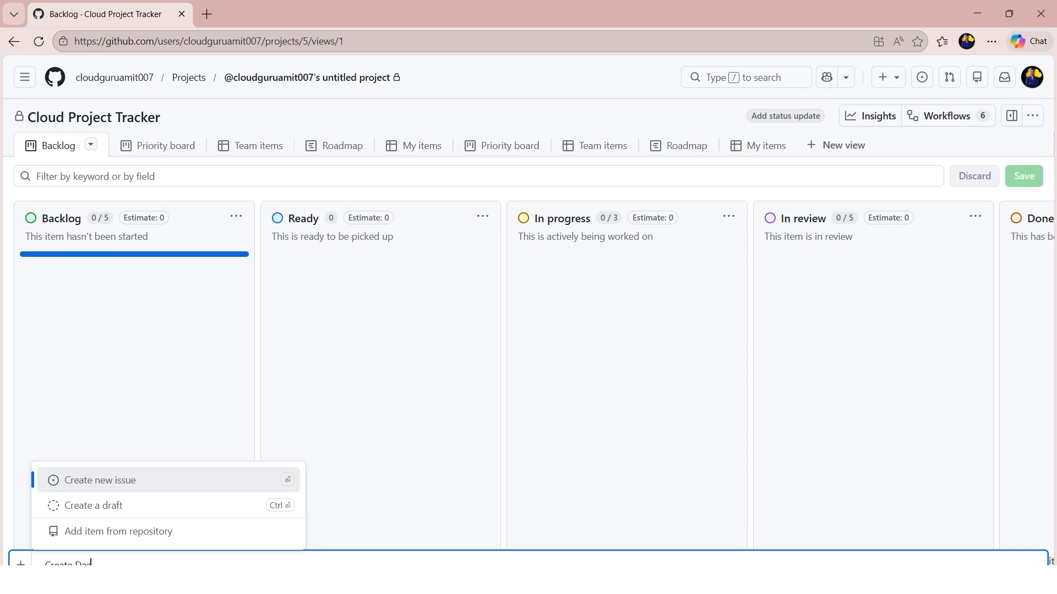
pyautogui.write('ate Dashboard')
pyautogui.click(123, 480)
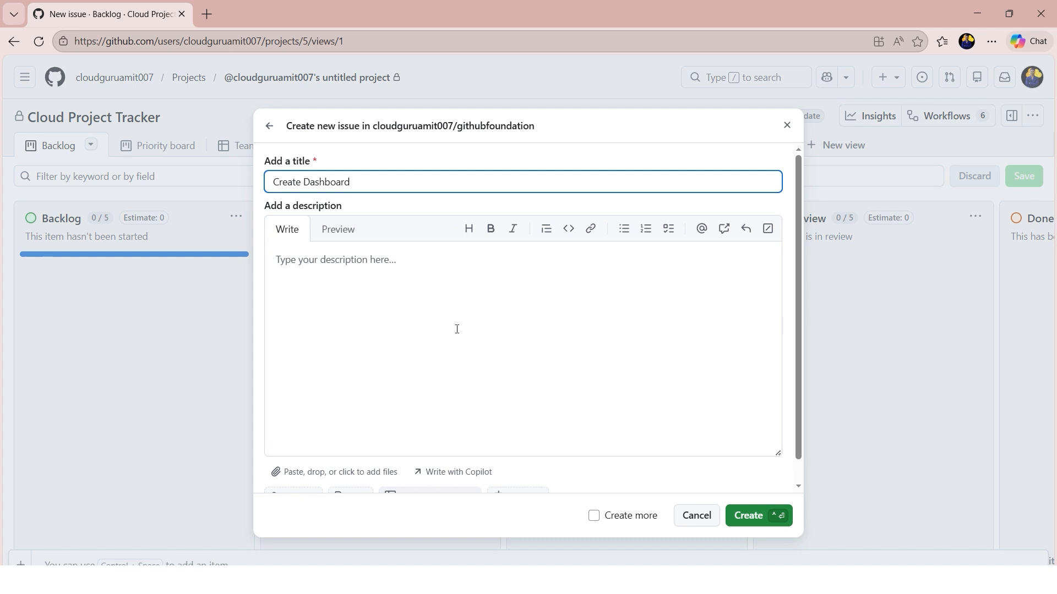
# Enter the issue description "Generate a Power BI Dashboard to demonstrate sales made in this month."
pyautogui.click(450, 321)
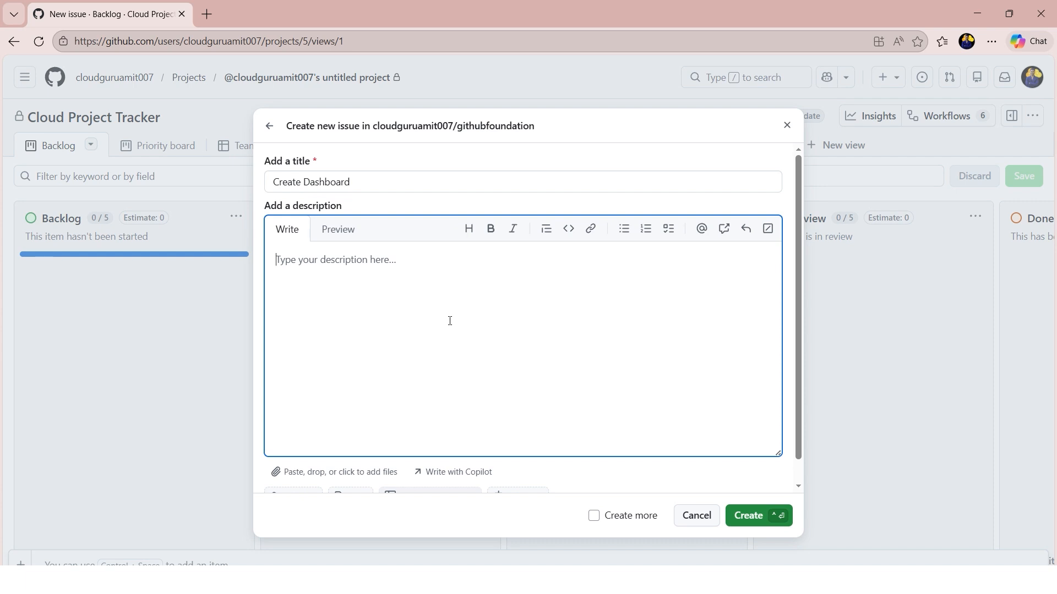
pyautogui.write('Generate ')
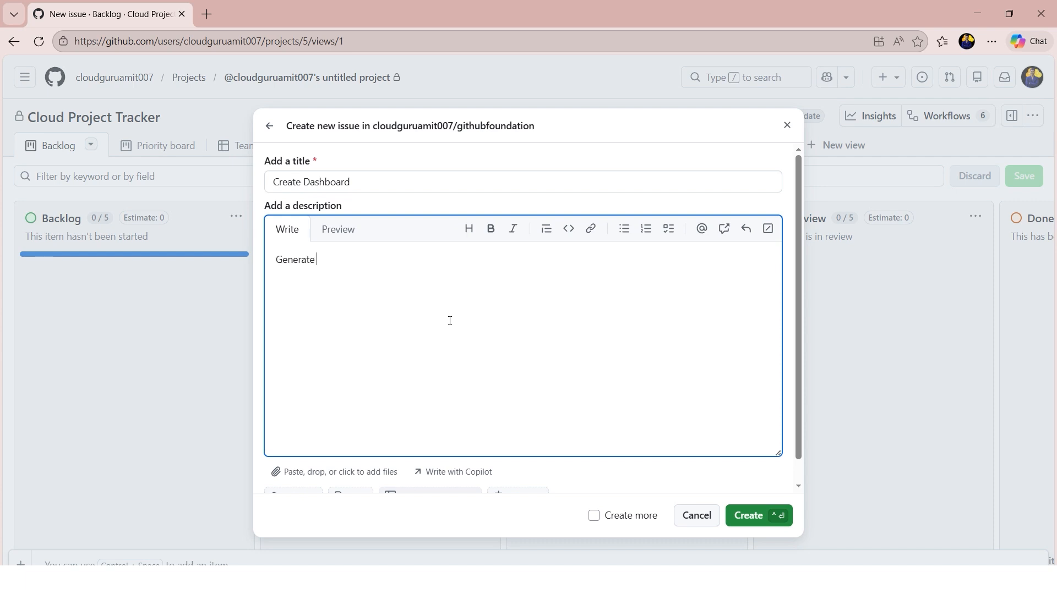
pyautogui.write('a Power BI Dashboard to demons')
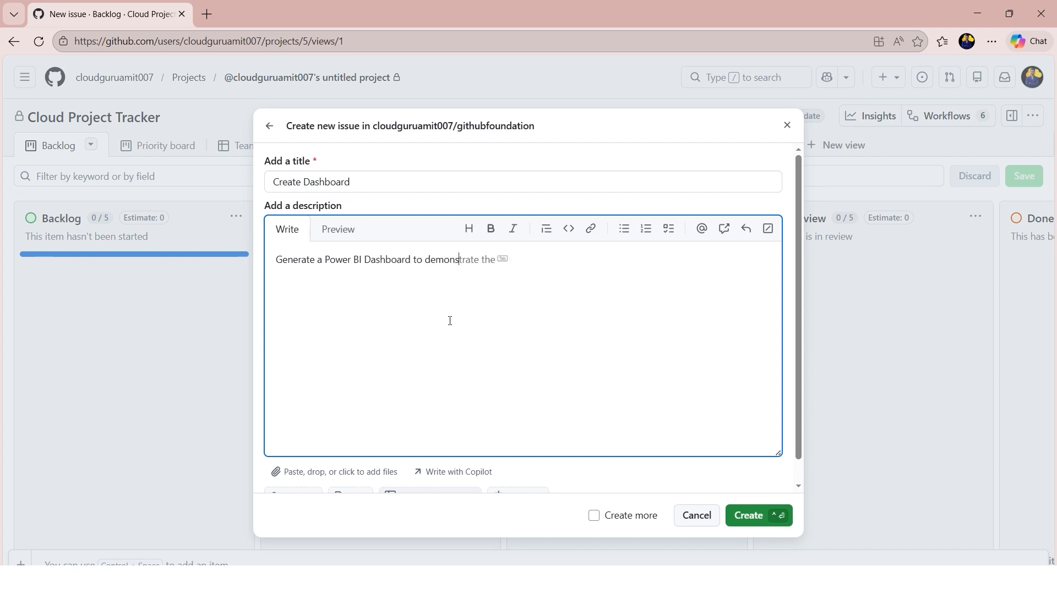
pyautogui.write('trate sales made in this month.')
# Assign the new issue to the repository owner's account
pyautogui.scroll(-1, 438, 338)
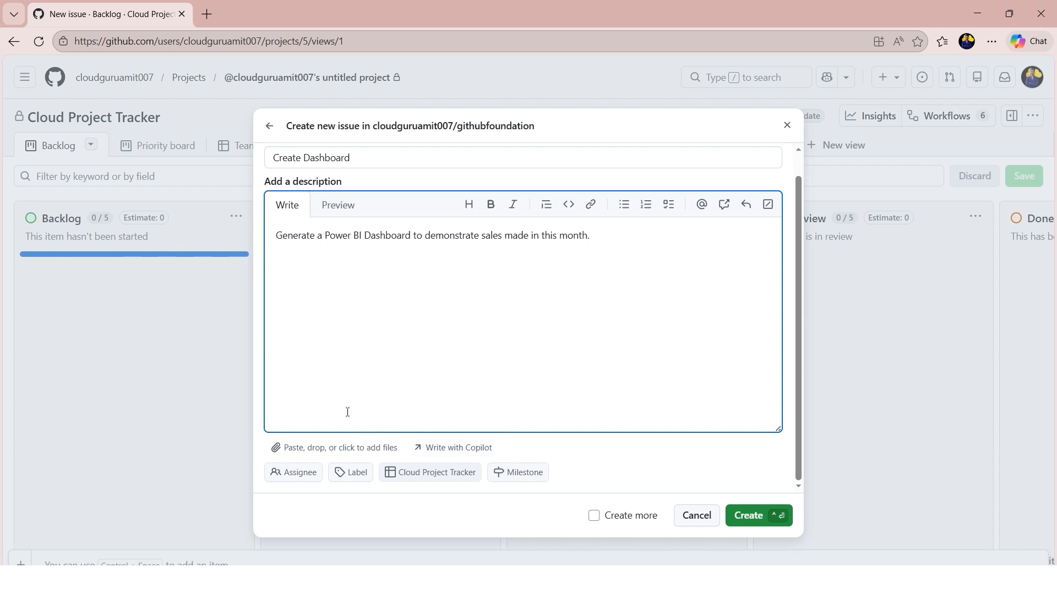
pyautogui.click(280, 483)
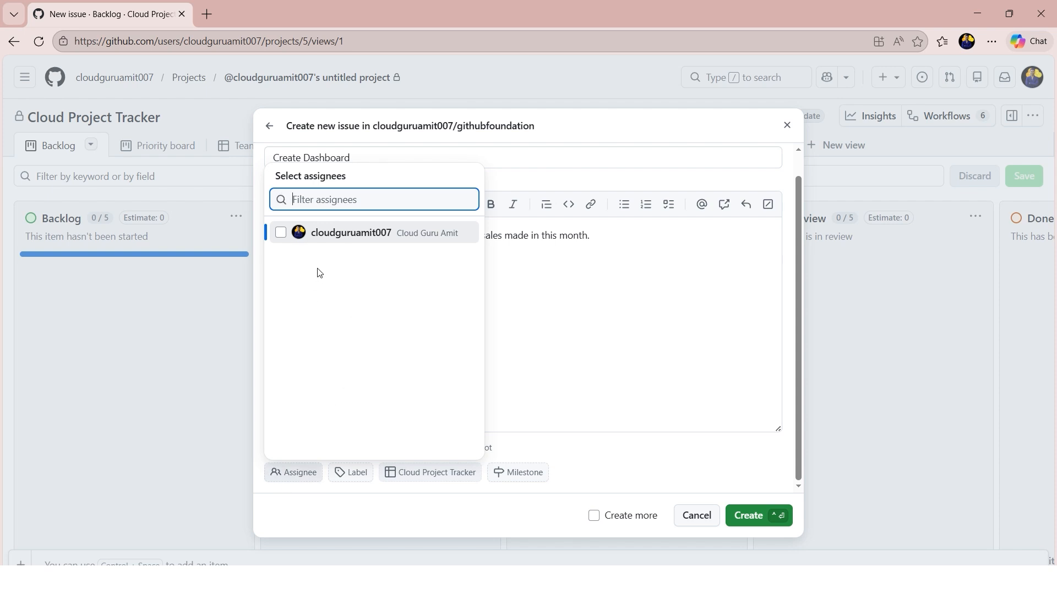
pyautogui.click(281, 236)
pyautogui.click(518, 331)
# Apply the enhancement label to the Create Dashboard issue and create the issue
pyautogui.click(428, 475)
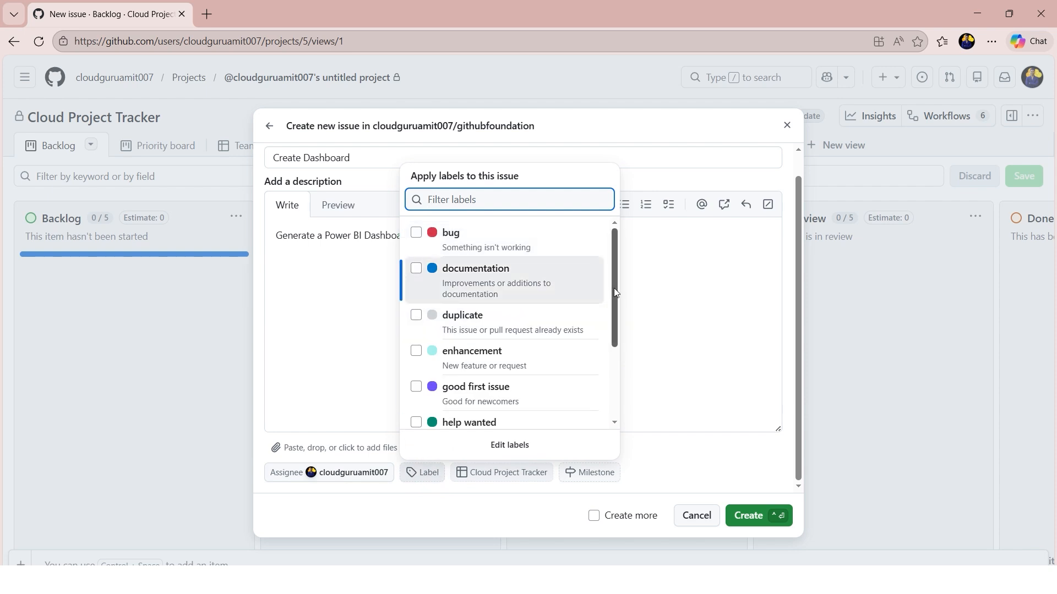
pyautogui.click(414, 353)
pyautogui.scroll(-3, 602, 356)
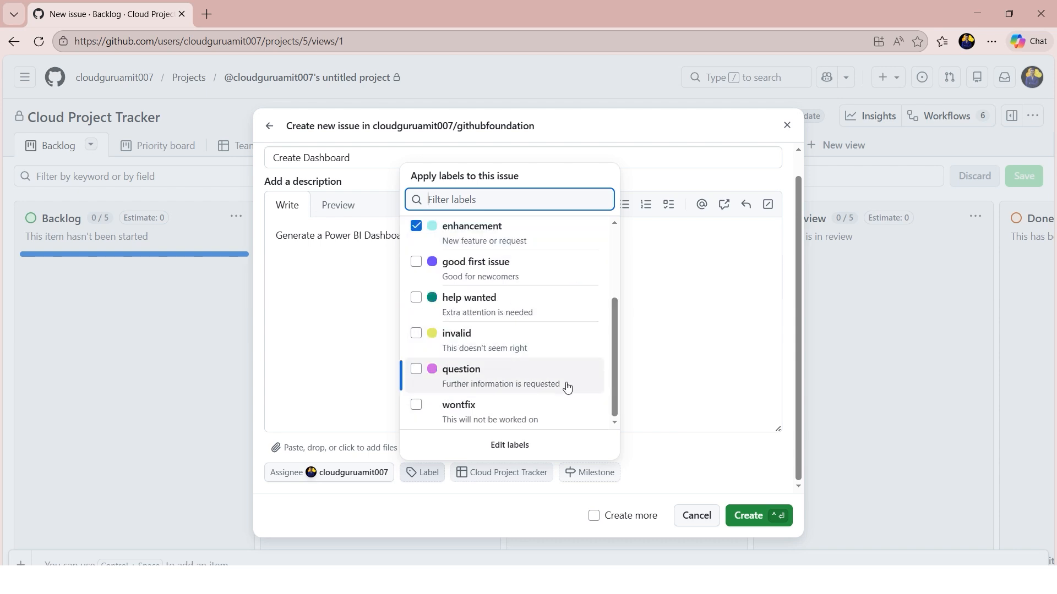
pyautogui.scroll(2, 545, 384)
pyautogui.scroll(1, 546, 383)
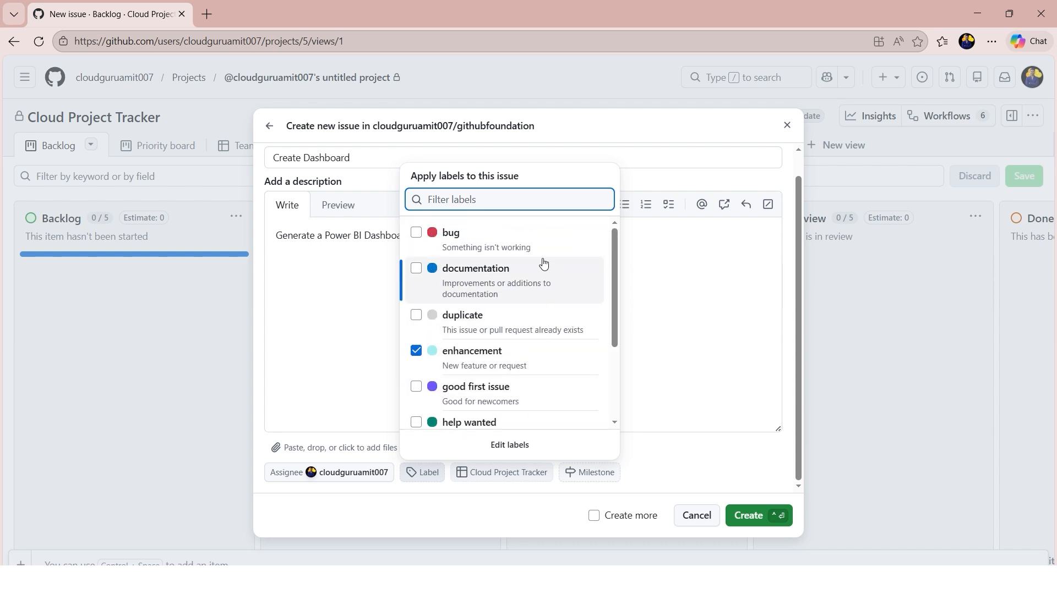
pyautogui.scroll(-3, 559, 389)
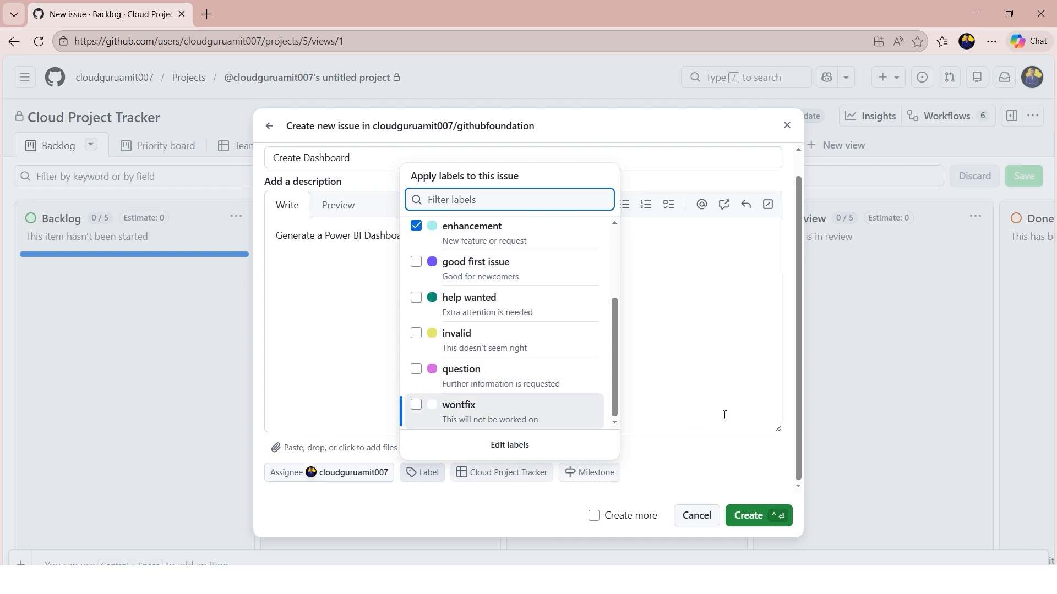
pyautogui.click(704, 467)
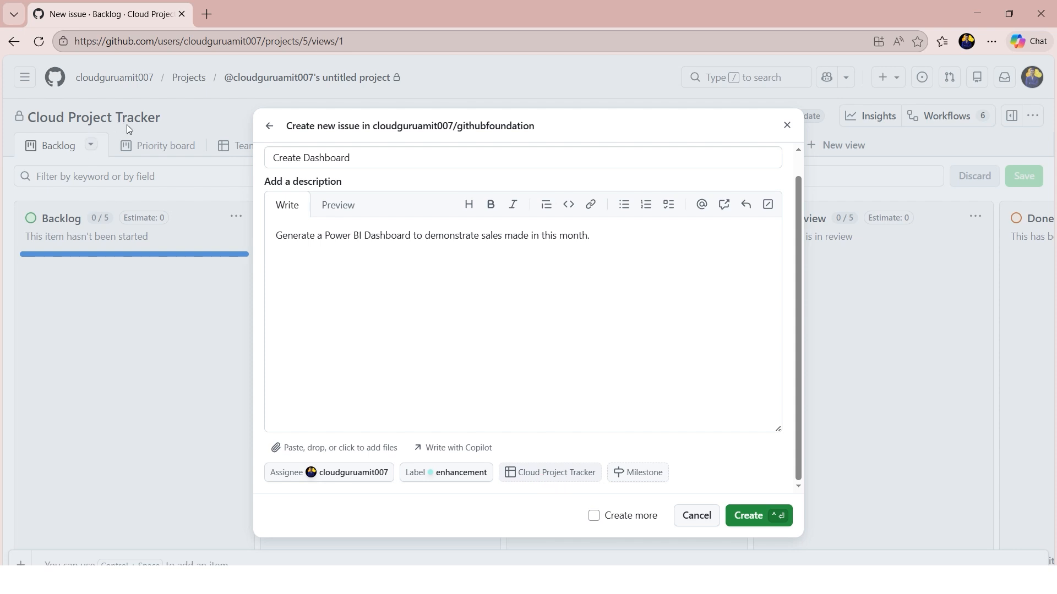
pyautogui.click(749, 525)
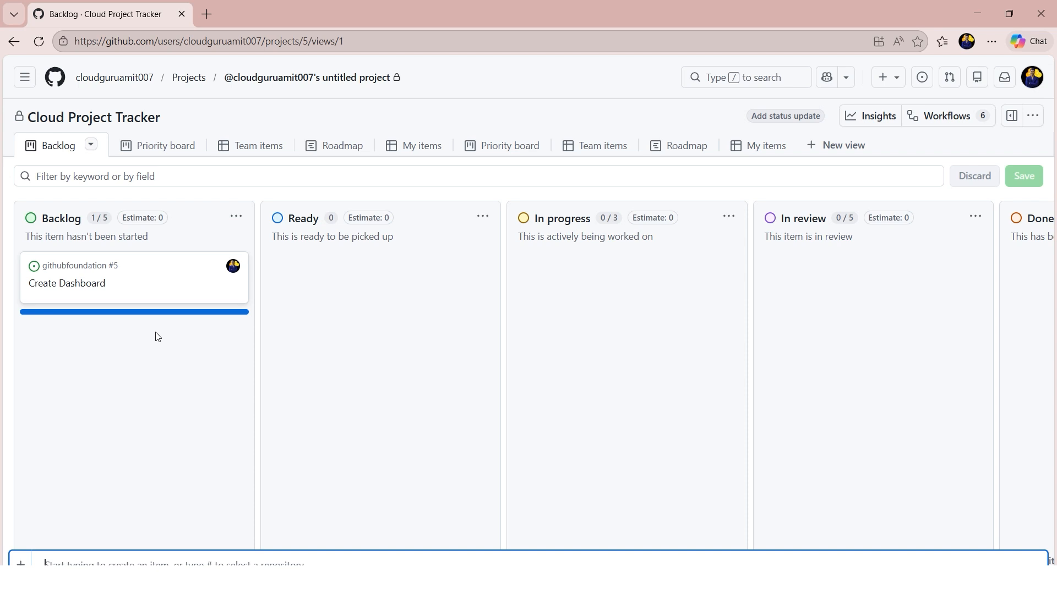
# Move the Create Dashboard card from Backlog to Ready and on to In progress
pyautogui.moveTo(149, 281); pyautogui.dragTo(330, 392)
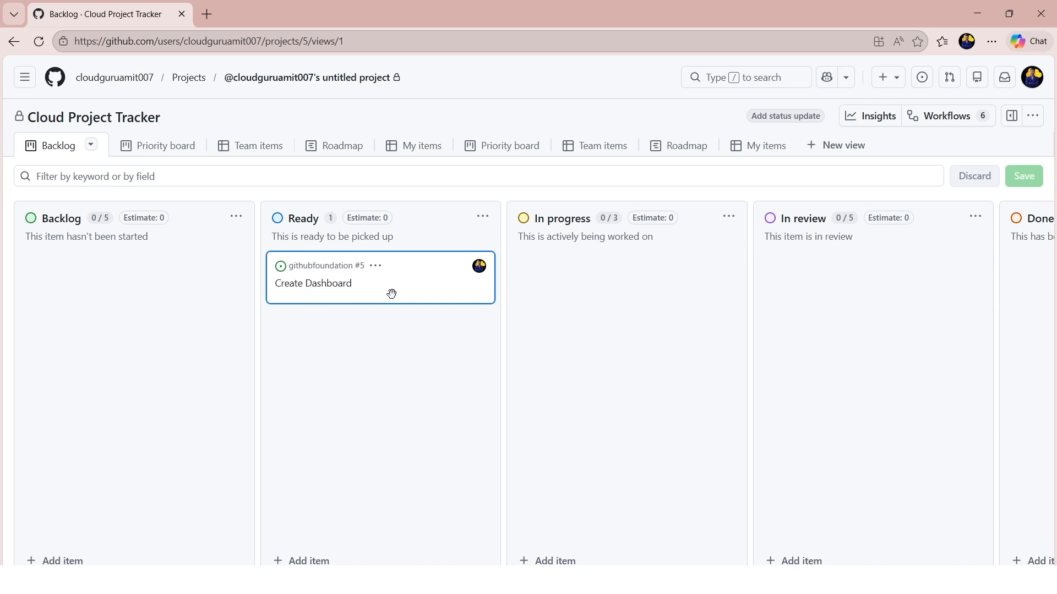
pyautogui.moveTo(394, 281); pyautogui.dragTo(652, 300)
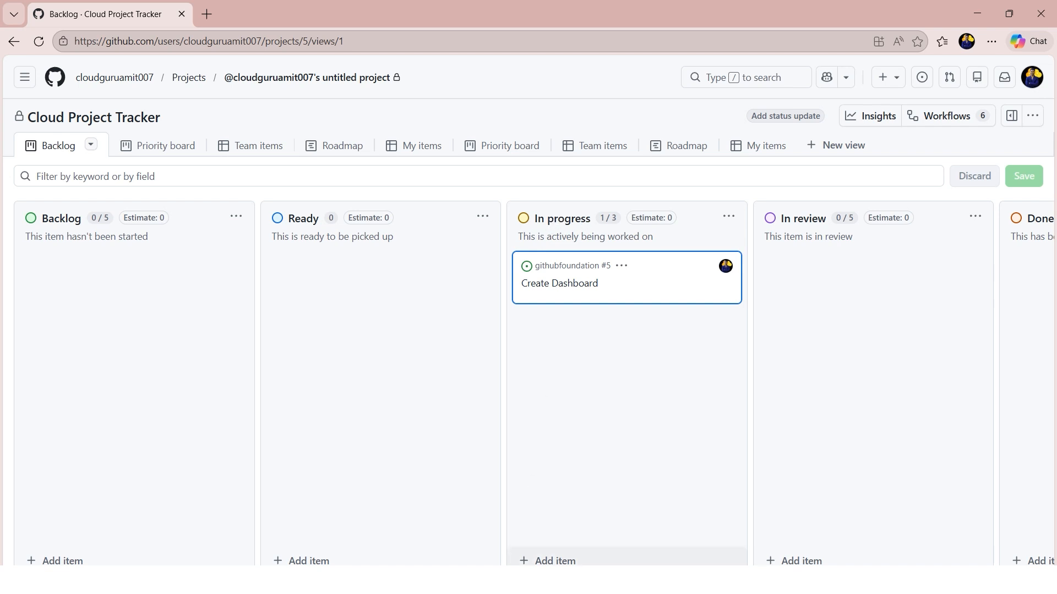
# Move the Create Dashboard card from In progress to In review and on to Done
pyautogui.hscroll(4, 528, 383)
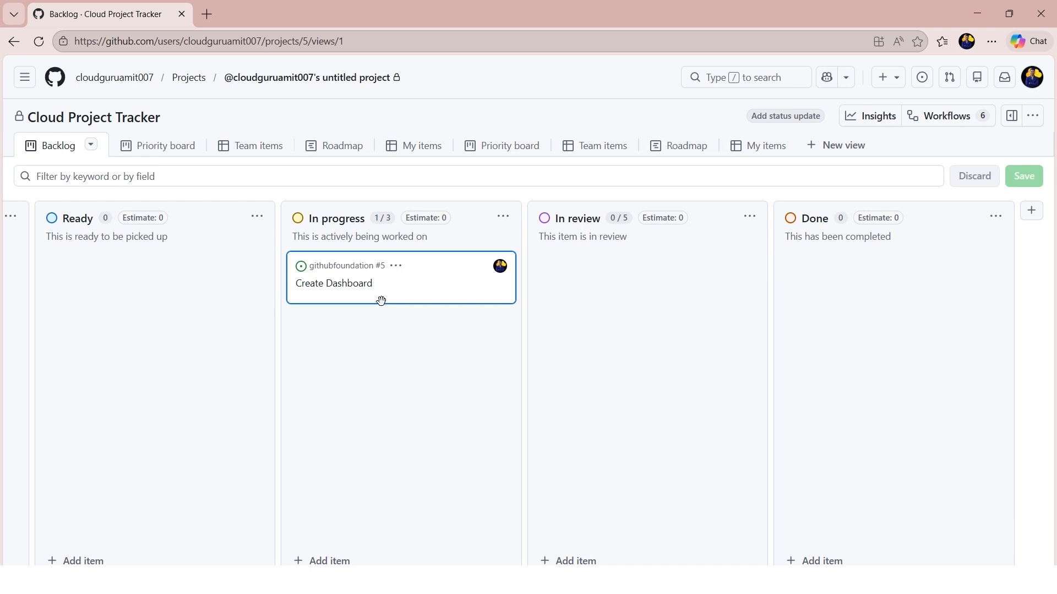
pyautogui.moveTo(394, 289); pyautogui.dragTo(666, 294)
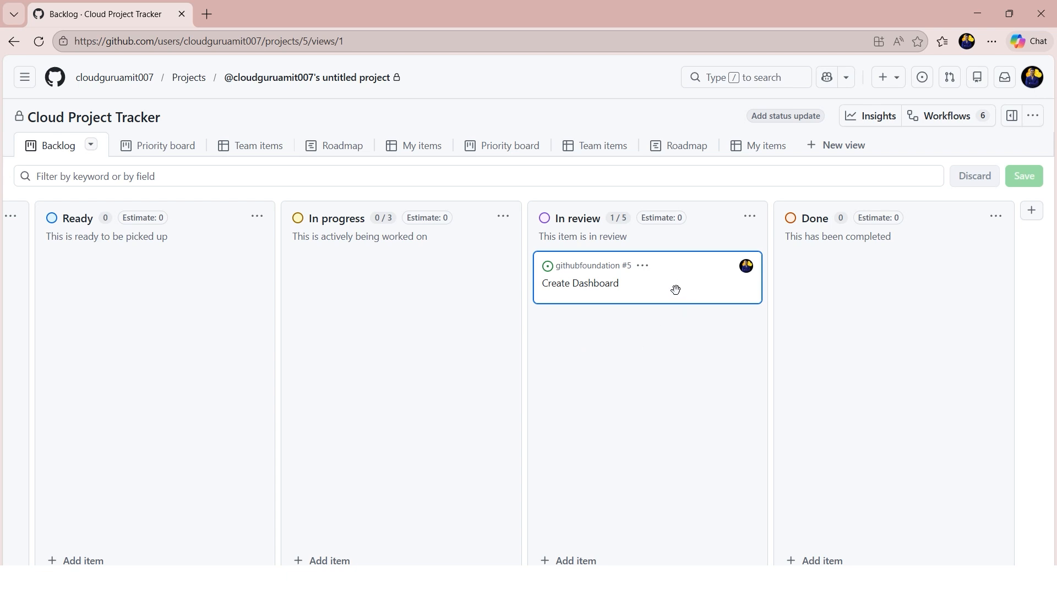
pyautogui.moveTo(675, 290); pyautogui.dragTo(938, 309)
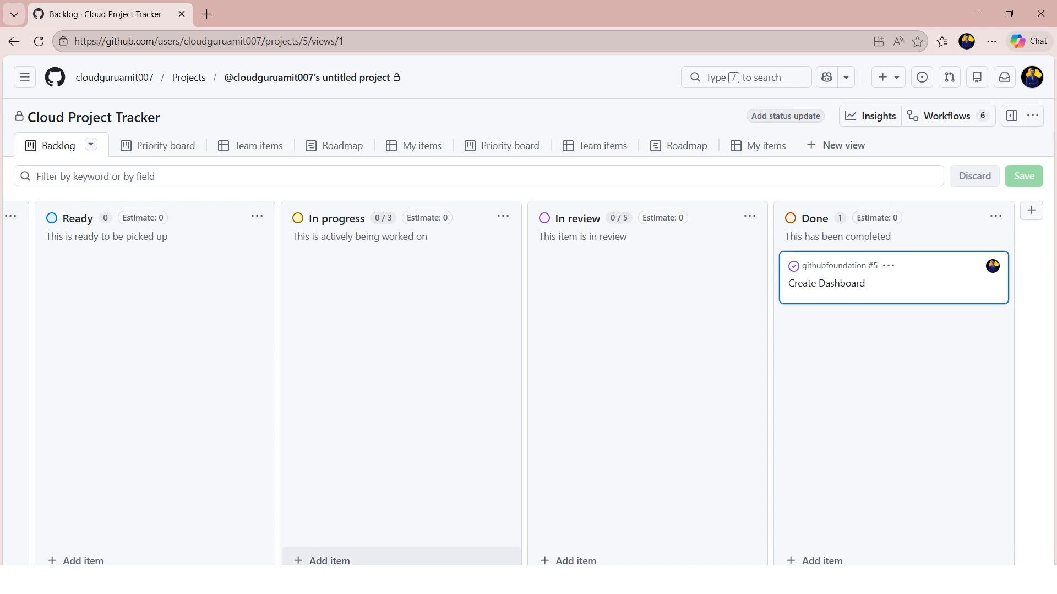
pyautogui.moveTo(423, 574); pyautogui.dragTo(231, 574)
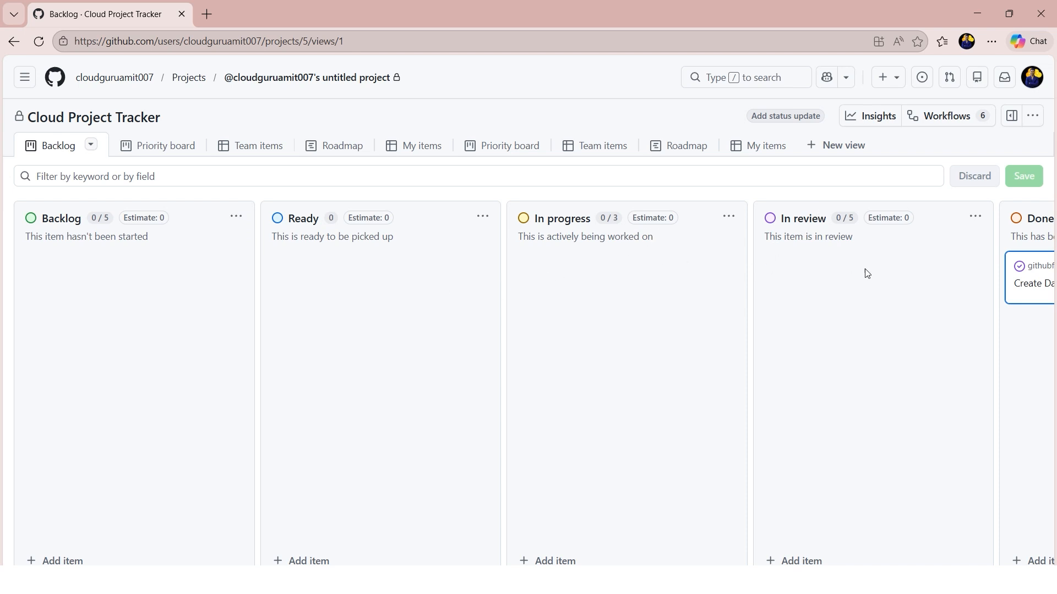
pyautogui.hscroll(3, 727, 405)
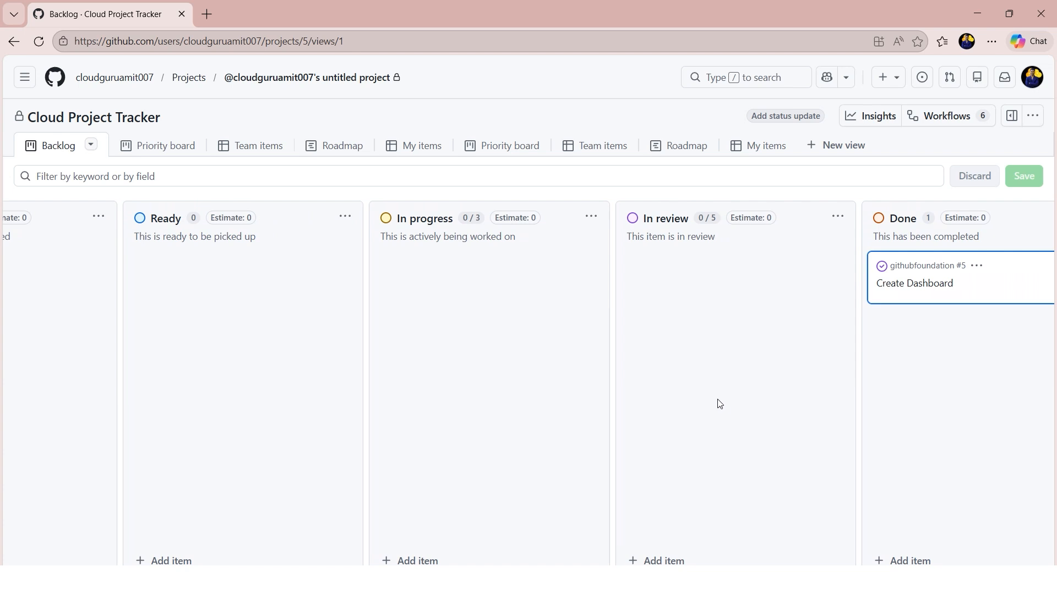